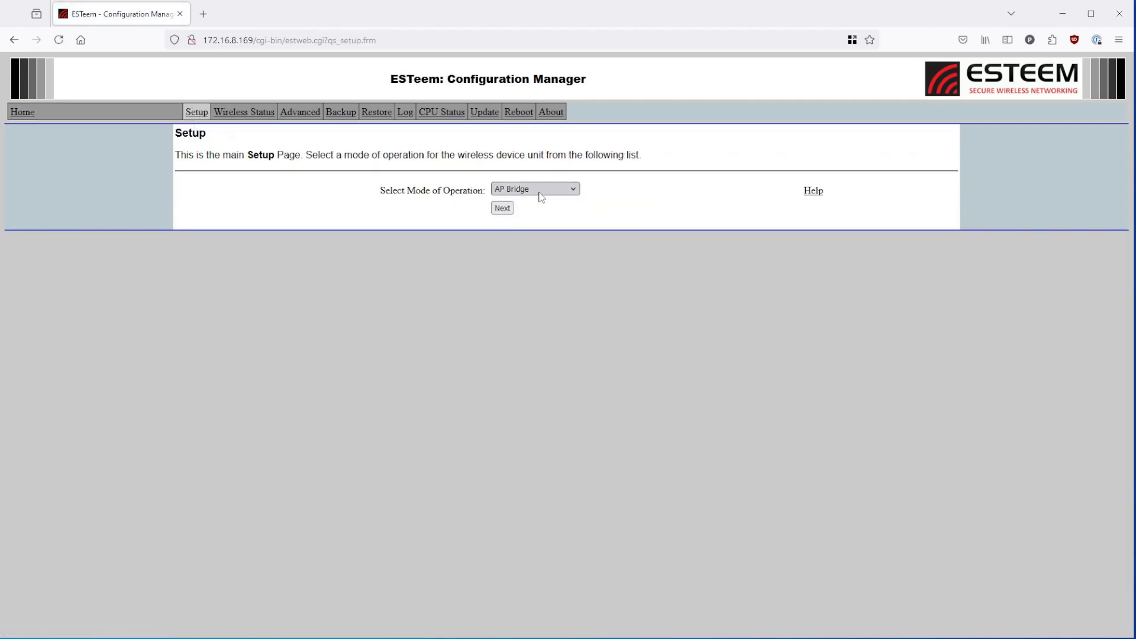
# - Select AP Bridge as the mode of operation and continue to the next setup page
pyautogui.click(538, 193)
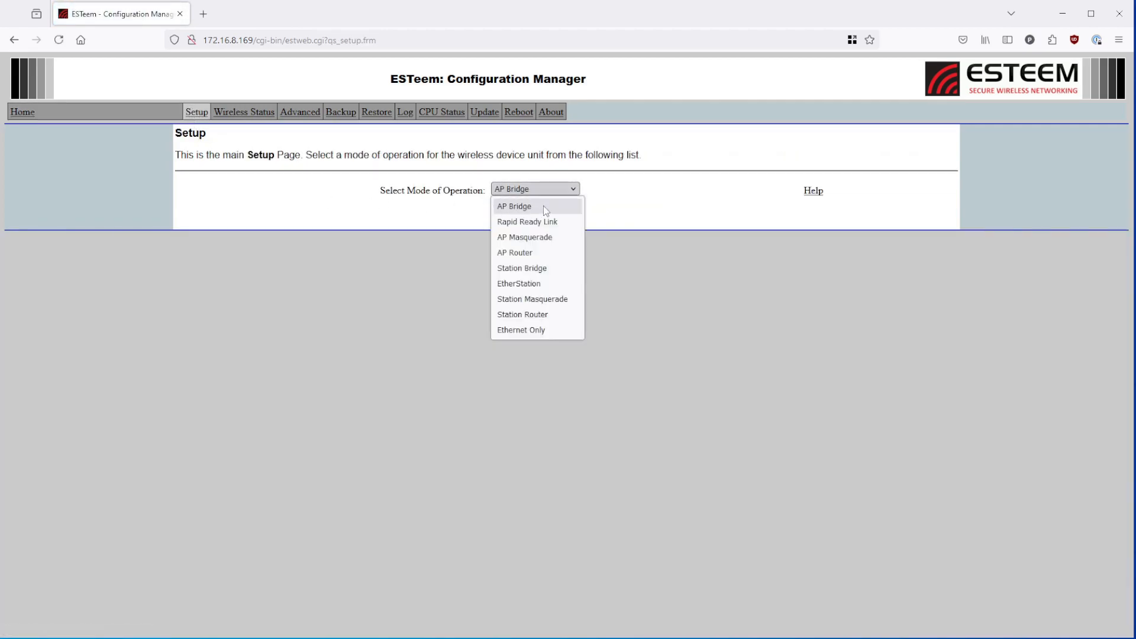
pyautogui.click(506, 207)
pyautogui.click(502, 210)
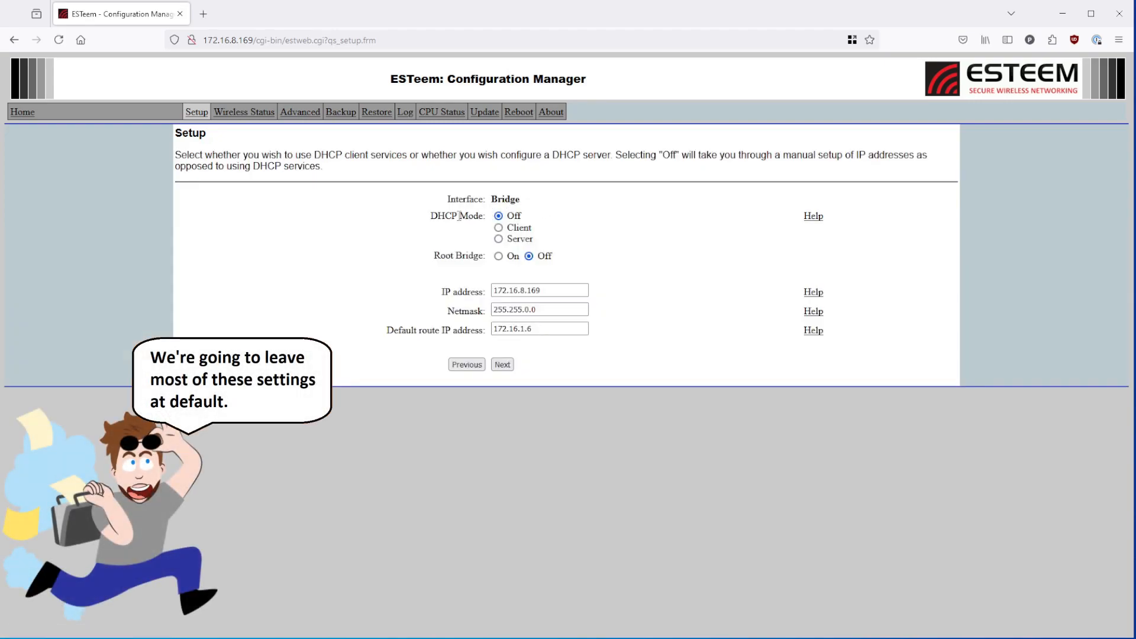
# - Examine the DHCP Mode and Root Bridge options, including the DHCP server fields, keeping DHCP Mode Off
pyautogui.moveTo(433, 217); pyautogui.dragTo(524, 220)
pyautogui.click(485, 220)
pyautogui.click(525, 221)
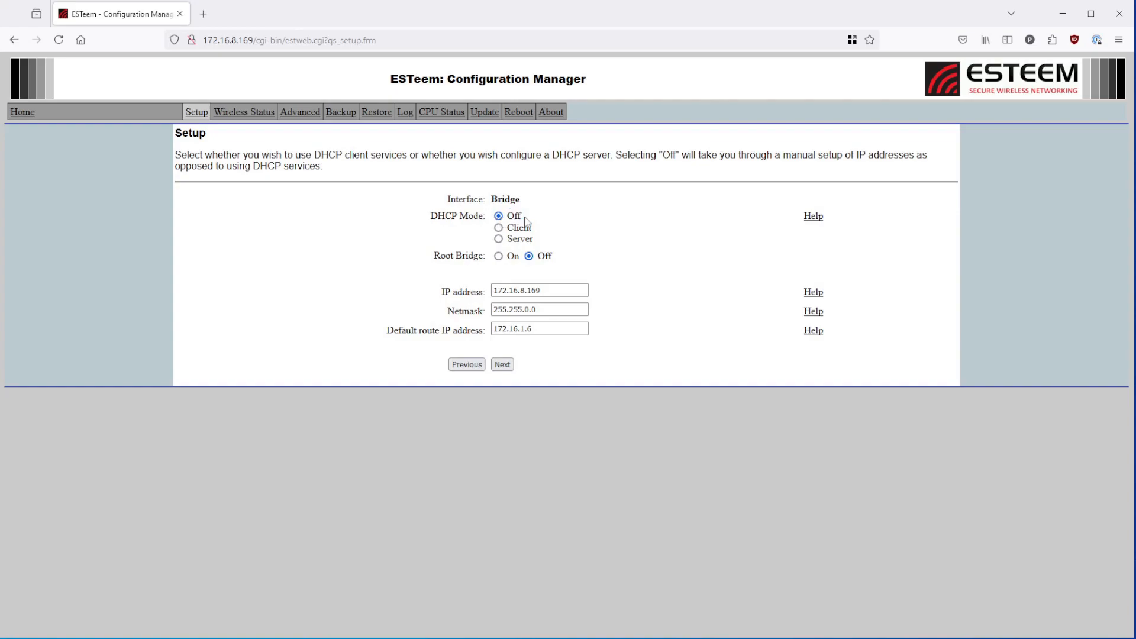
pyautogui.moveTo(435, 256); pyautogui.dragTo(484, 256)
pyautogui.click(485, 255)
pyautogui.click(498, 240)
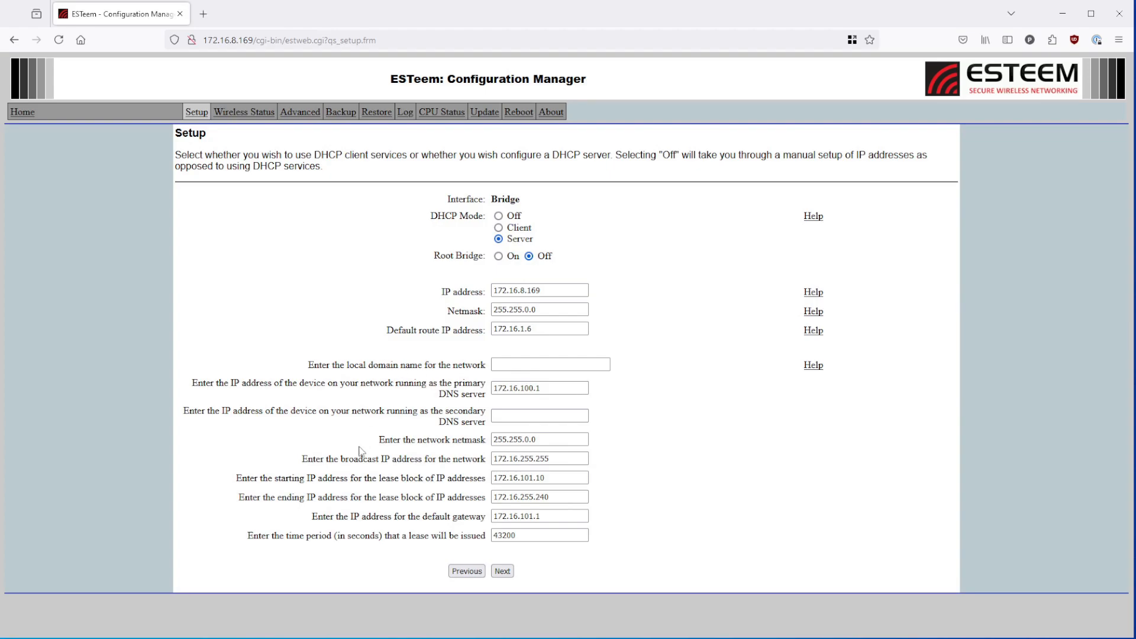
pyautogui.click(499, 216)
# - Keep the IP address, netmask and default route as set and proceed to the wireless setup page
pyautogui.click(550, 290)
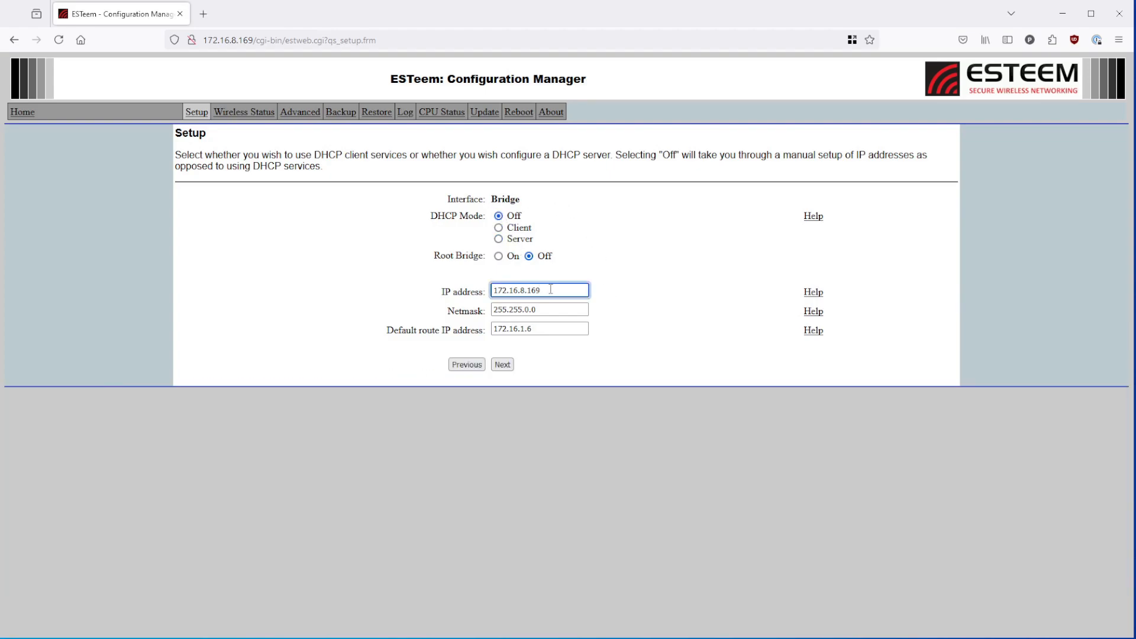
pyautogui.click(553, 327)
pyautogui.click(551, 359)
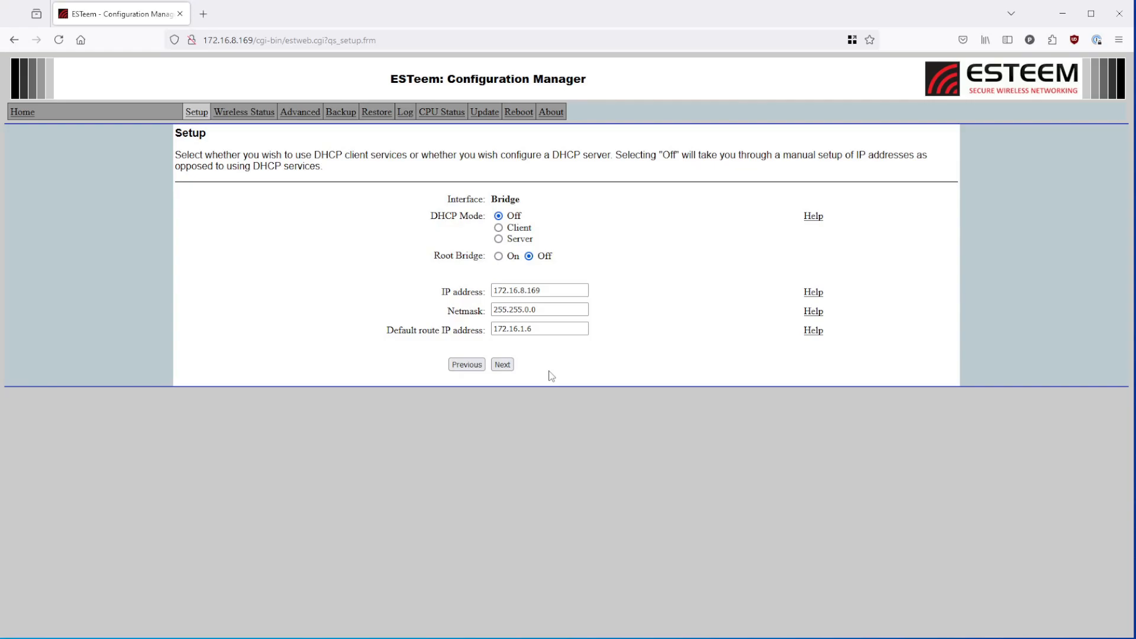
pyautogui.click(500, 365)
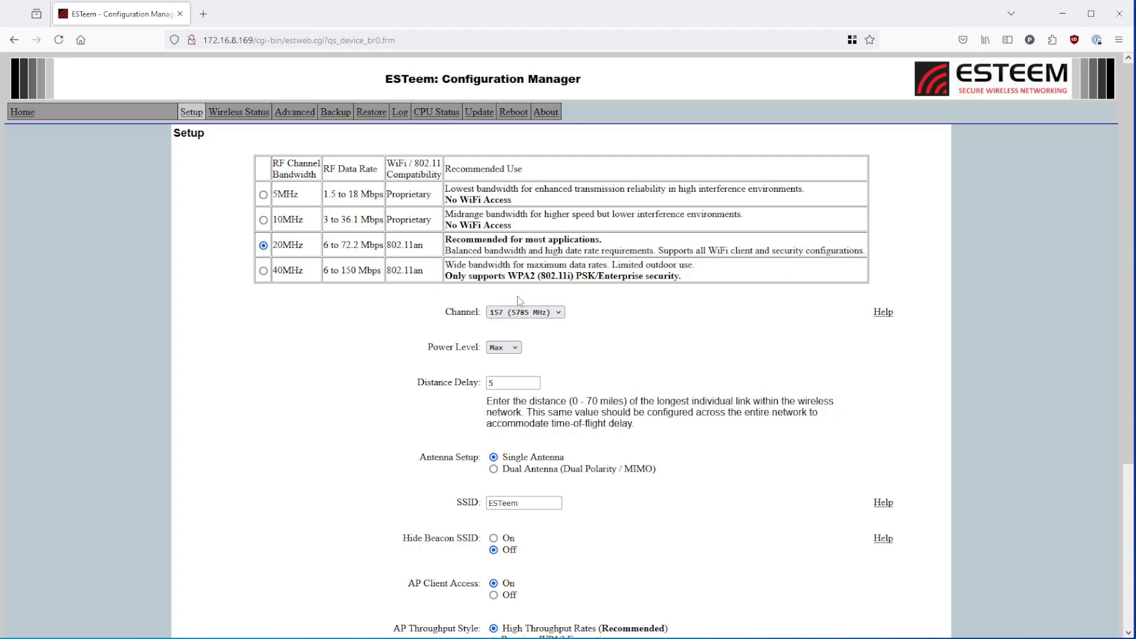
# - Set the Distance Delay to 1 and choose Dual Antenna (Dual Polarity / MIMO) setup
pyautogui.click(541, 314)
pyautogui.click(506, 383)
pyautogui.write('1')
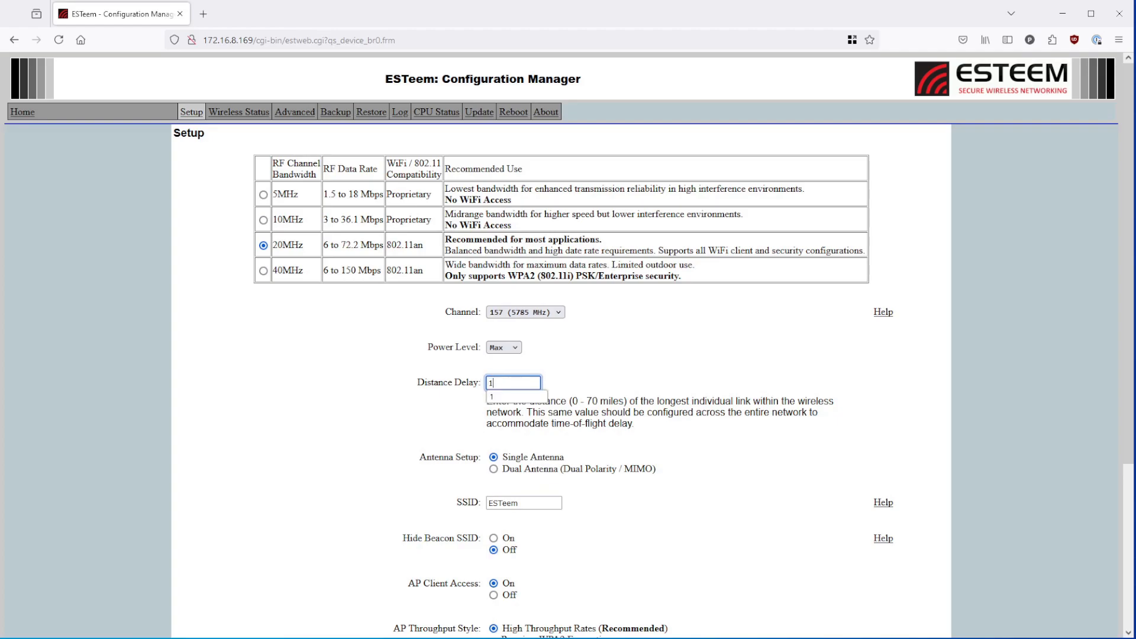
pyautogui.click(587, 380)
pyautogui.click(494, 472)
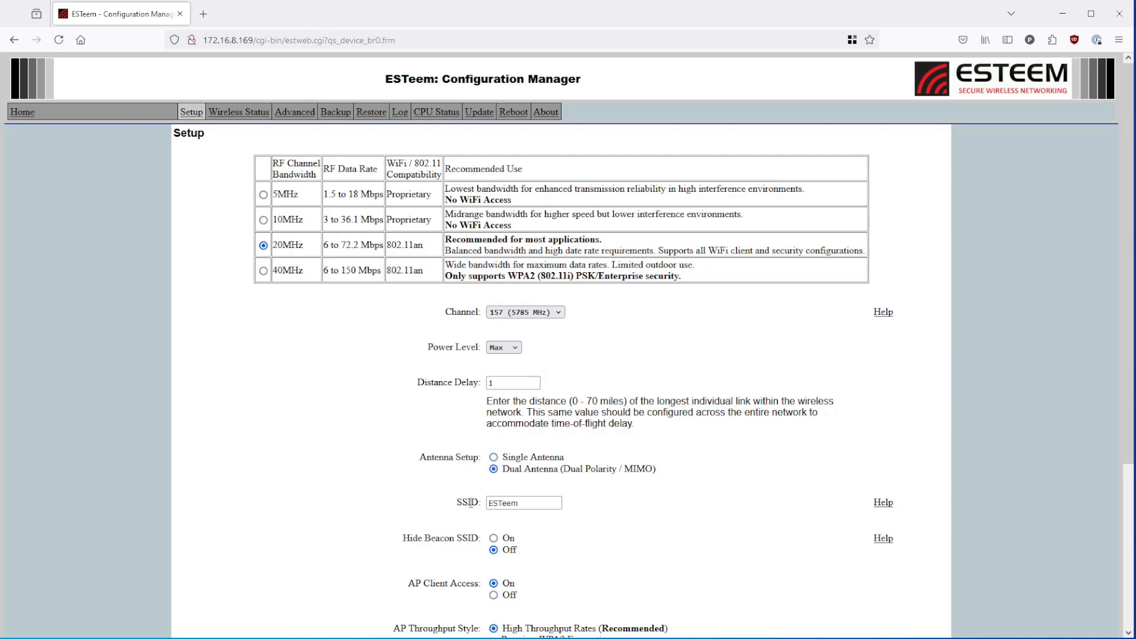
# - Set Hide Beacon SSID to On
pyautogui.scroll(-4, 473, 502)
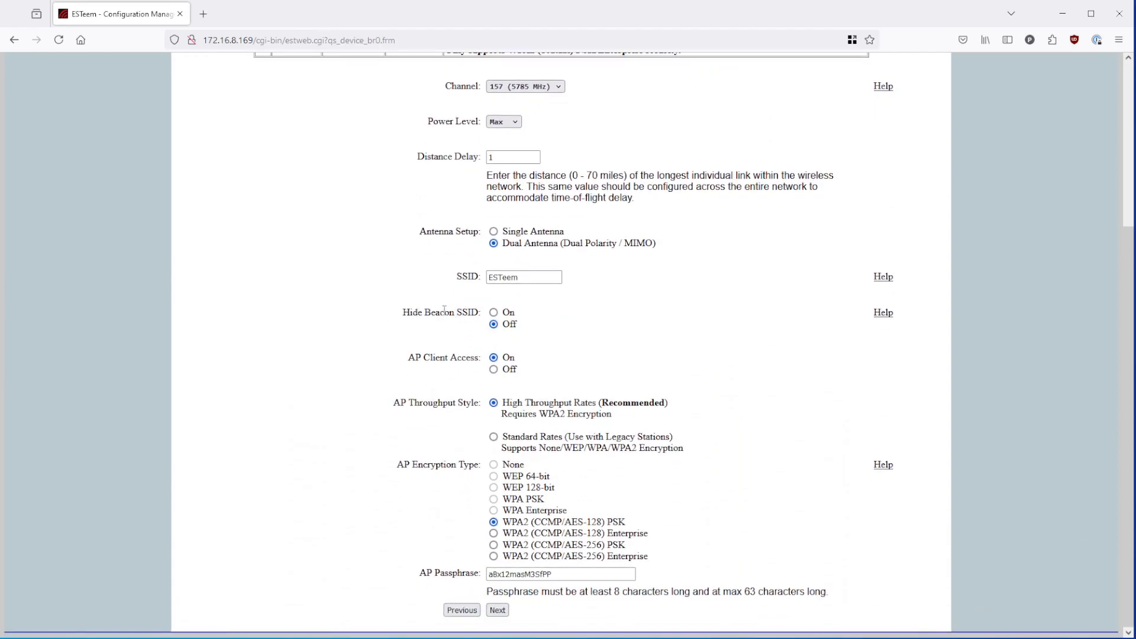
pyautogui.click(493, 313)
# - Examine the AP Client Access, AP Throughput Style and AP Encryption Type options
pyautogui.moveTo(408, 358); pyautogui.dragTo(483, 359)
pyautogui.click(483, 359)
pyautogui.moveTo(393, 403); pyautogui.dragTo(481, 404)
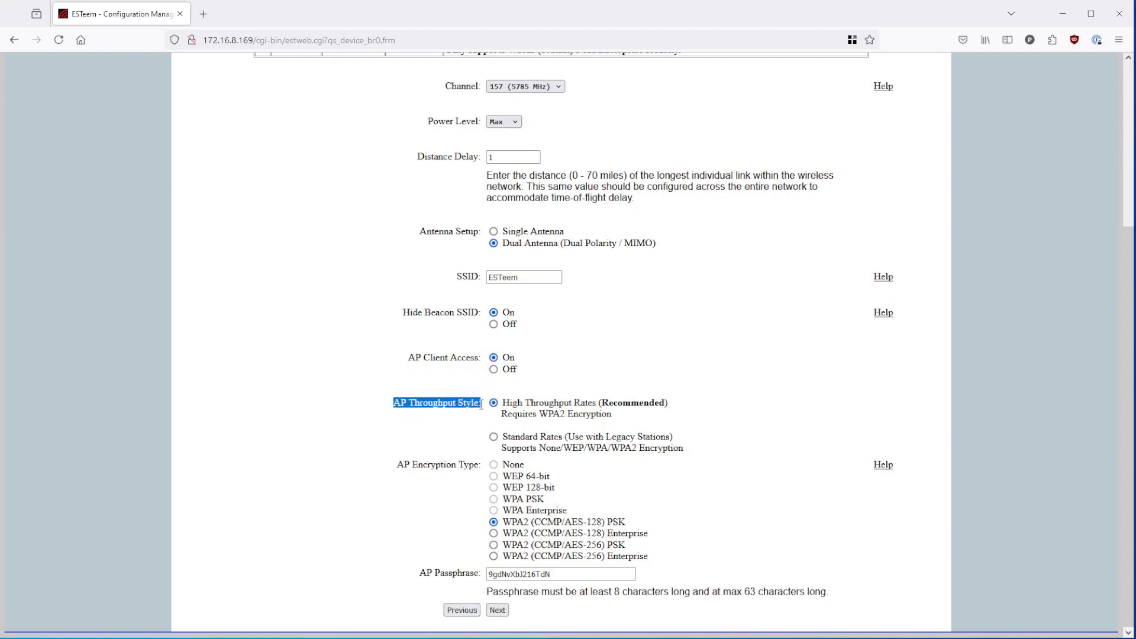
pyautogui.click(480, 404)
pyautogui.moveTo(396, 465); pyautogui.dragTo(484, 466)
pyautogui.click(483, 467)
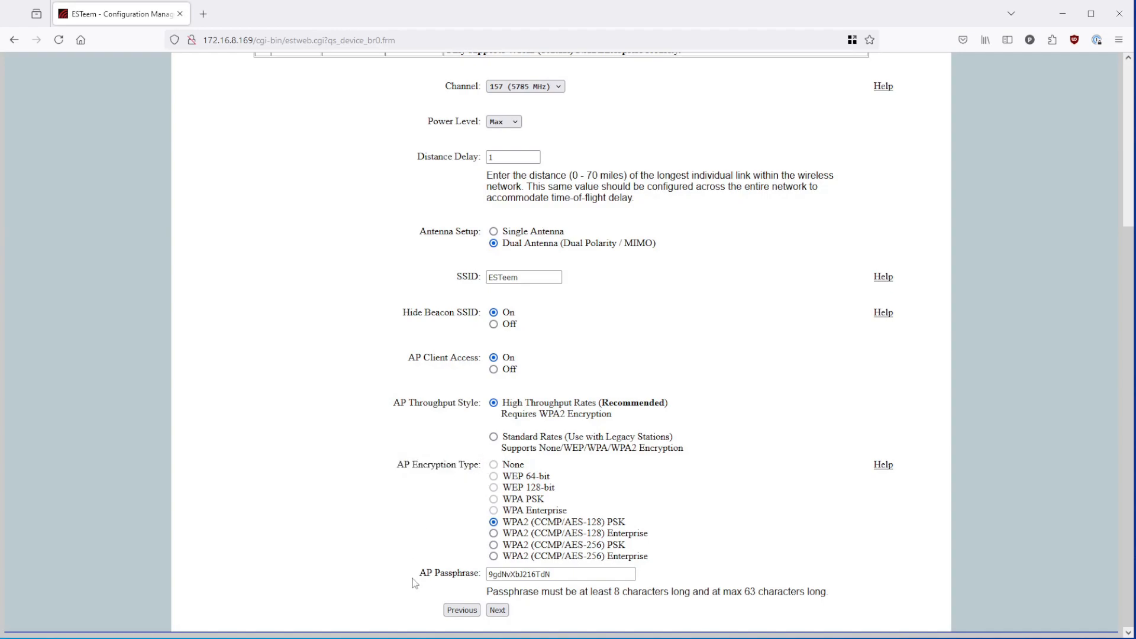
# - Replace the AP Passphrase with a new passphrase and continue to the peer setup page
pyautogui.moveTo(422, 574); pyautogui.dragTo(481, 575)
pyautogui.click(481, 575)
pyautogui.moveTo(563, 578); pyautogui.dragTo(414, 577)
pyautogui.write('ESTEEM')
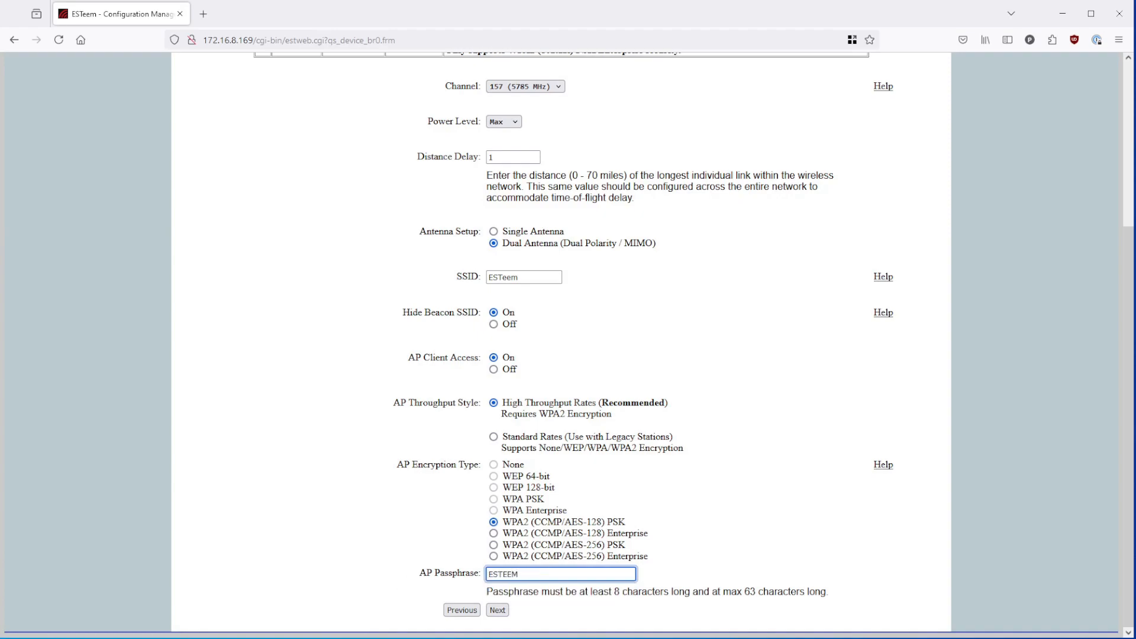
pyautogui.write('TEST')
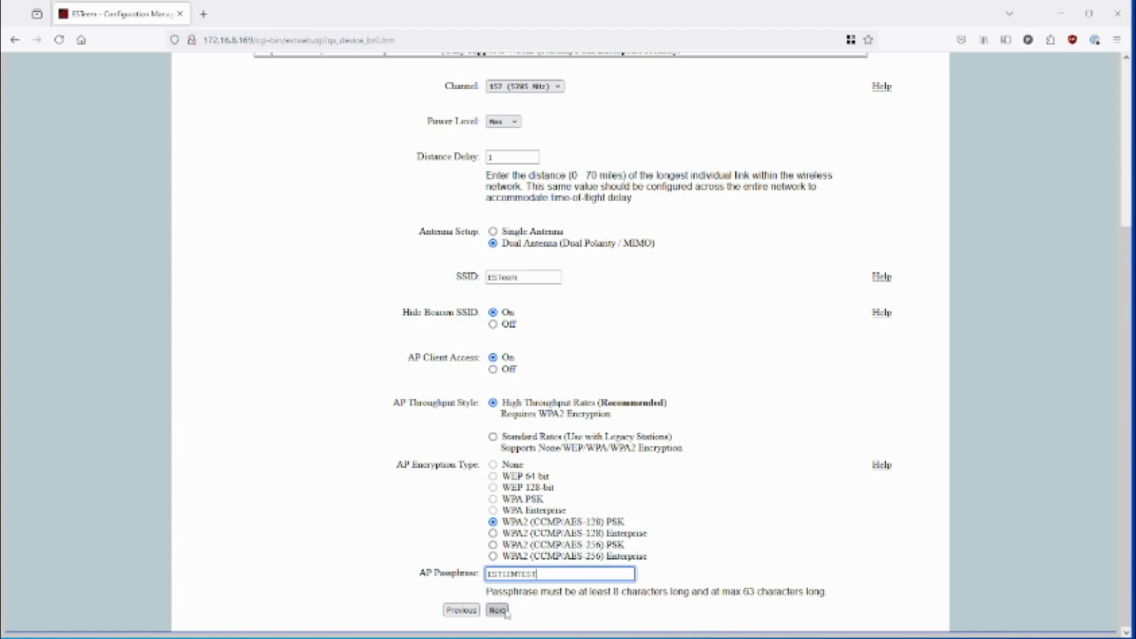
pyautogui.click(498, 609)
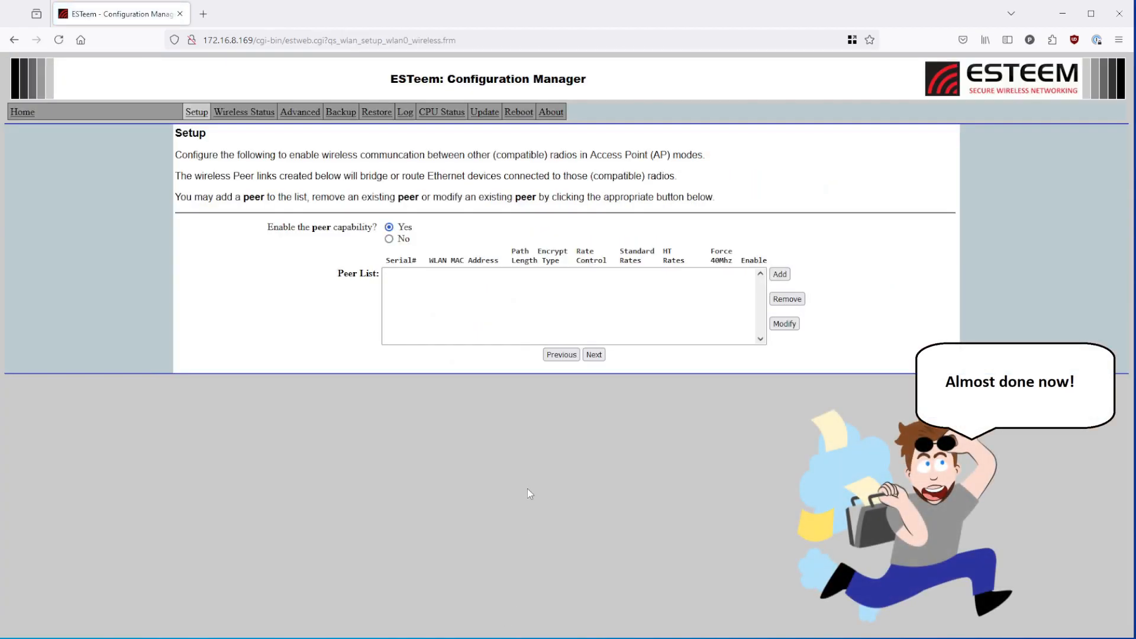
# - Start adding a wireless peer and enter serial number 25000
pyautogui.click(779, 274)
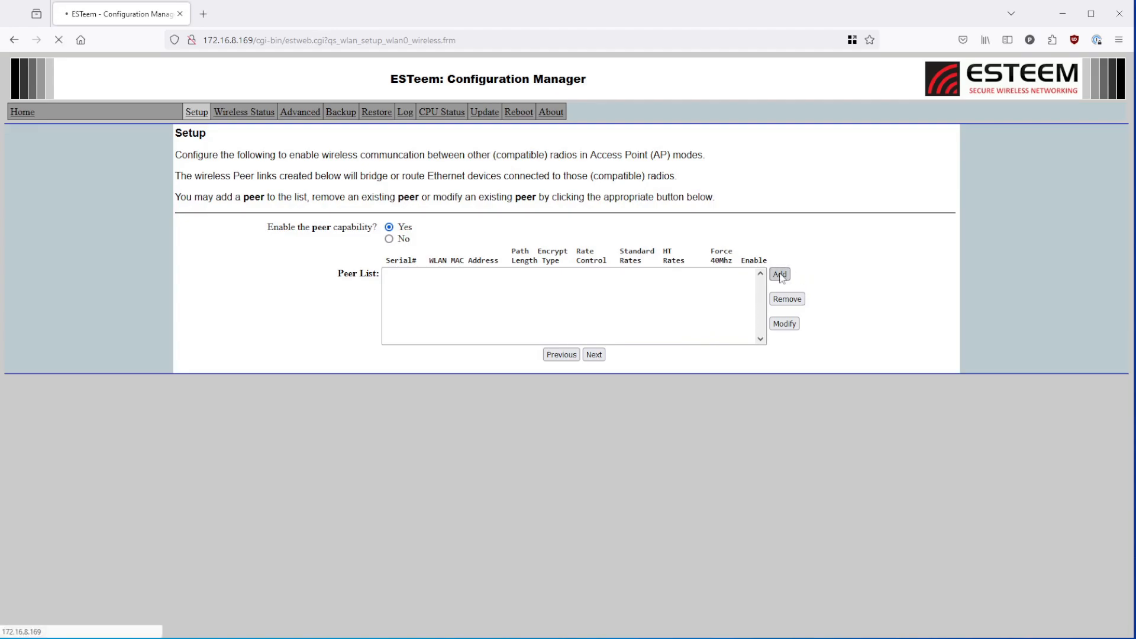
pyautogui.click(454, 197)
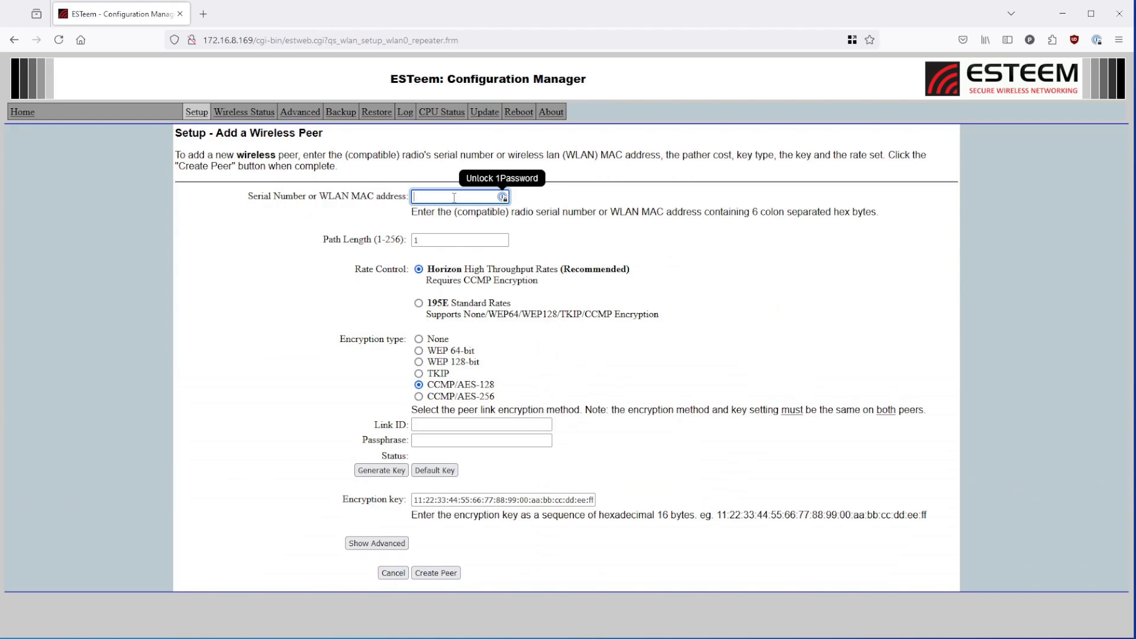
pyautogui.write('25000')
pyautogui.click(428, 242)
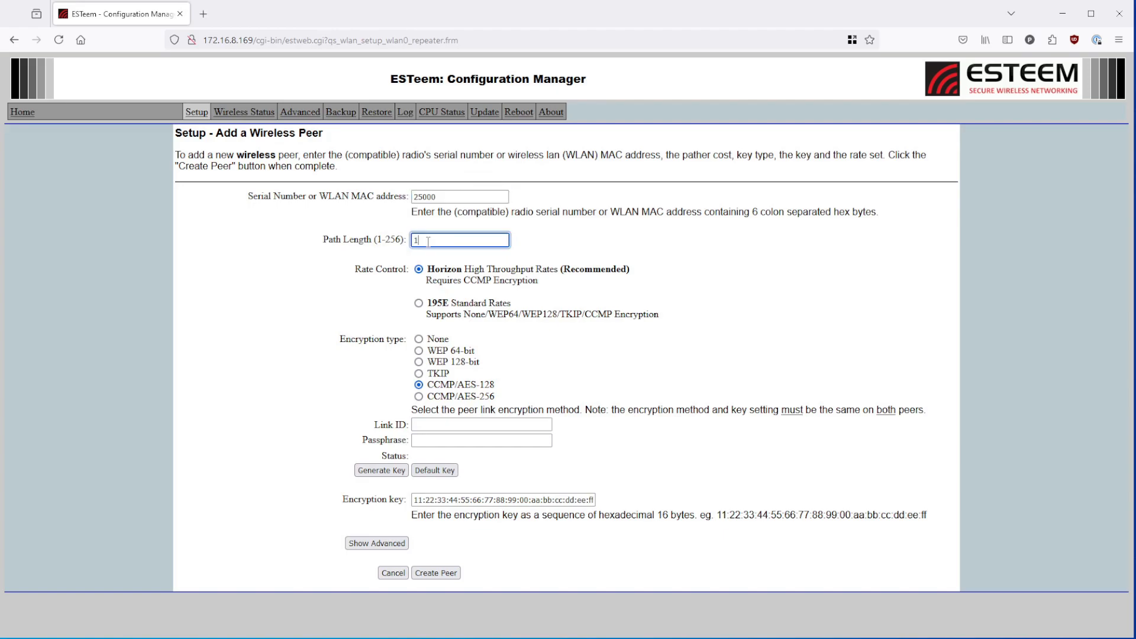
# - Examine the peer's Rate Control, Encryption type, encryption key, Link ID and Passphrase options
pyautogui.moveTo(429, 267); pyautogui.dragTo(451, 303)
pyautogui.click(454, 291)
pyautogui.click(451, 303)
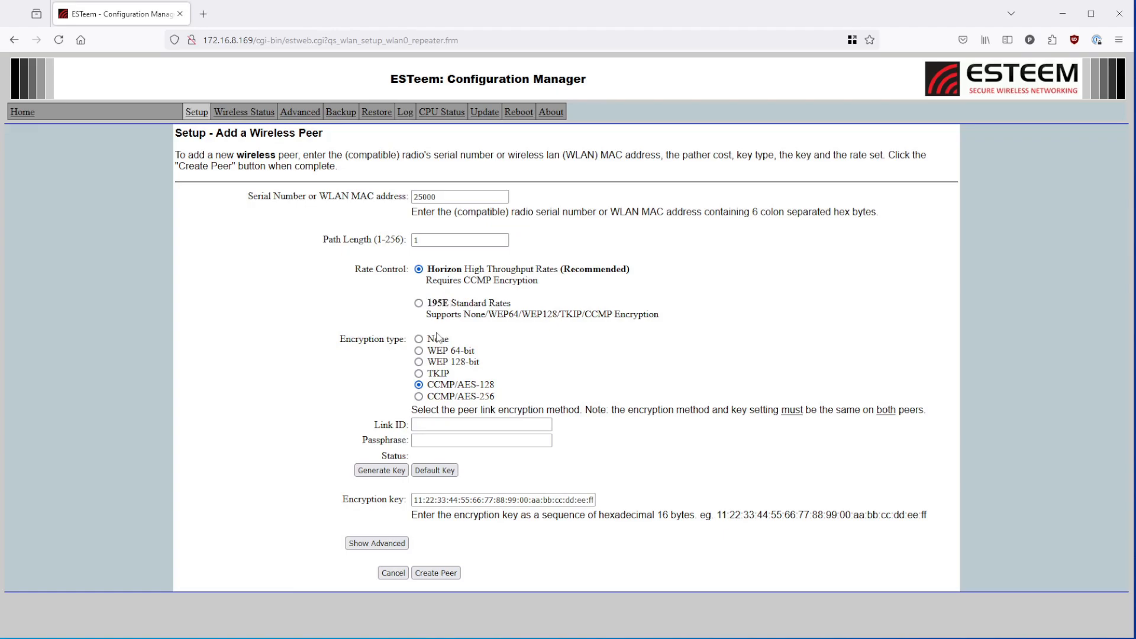
pyautogui.moveTo(335, 342); pyautogui.dragTo(395, 351)
pyautogui.click(408, 354)
pyautogui.moveTo(343, 503); pyautogui.dragTo(414, 500)
pyautogui.click(403, 513)
pyautogui.moveTo(374, 424); pyautogui.dragTo(407, 440)
pyautogui.click(407, 440)
# - Enter link ID TEST and the peer passphrase, then generate the encryption key
pyautogui.click(433, 424)
pyautogui.write('TEST')
pyautogui.click(440, 439)
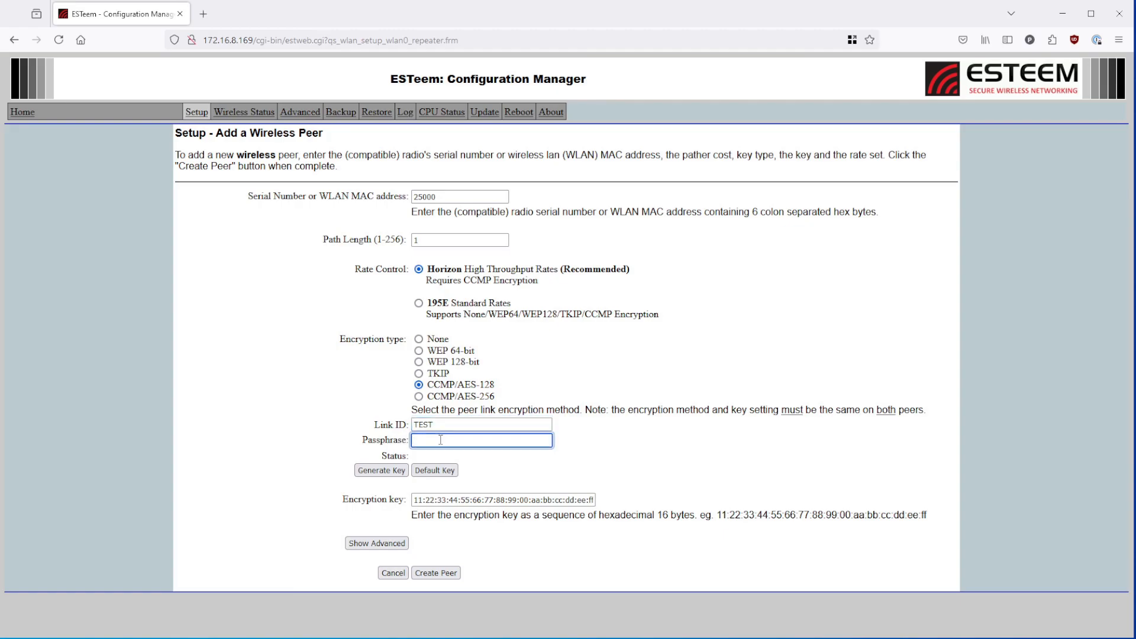
pyautogui.write('PASSWORD')
pyautogui.click(375, 470)
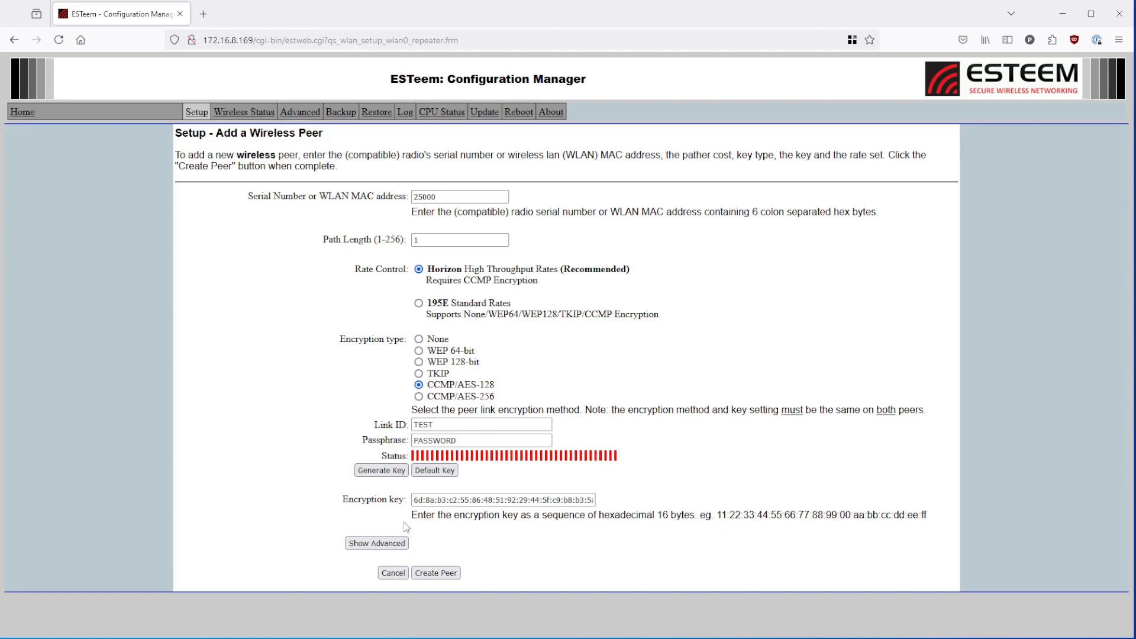
# - Create the peer and continue past the peer list
pyautogui.click(436, 573)
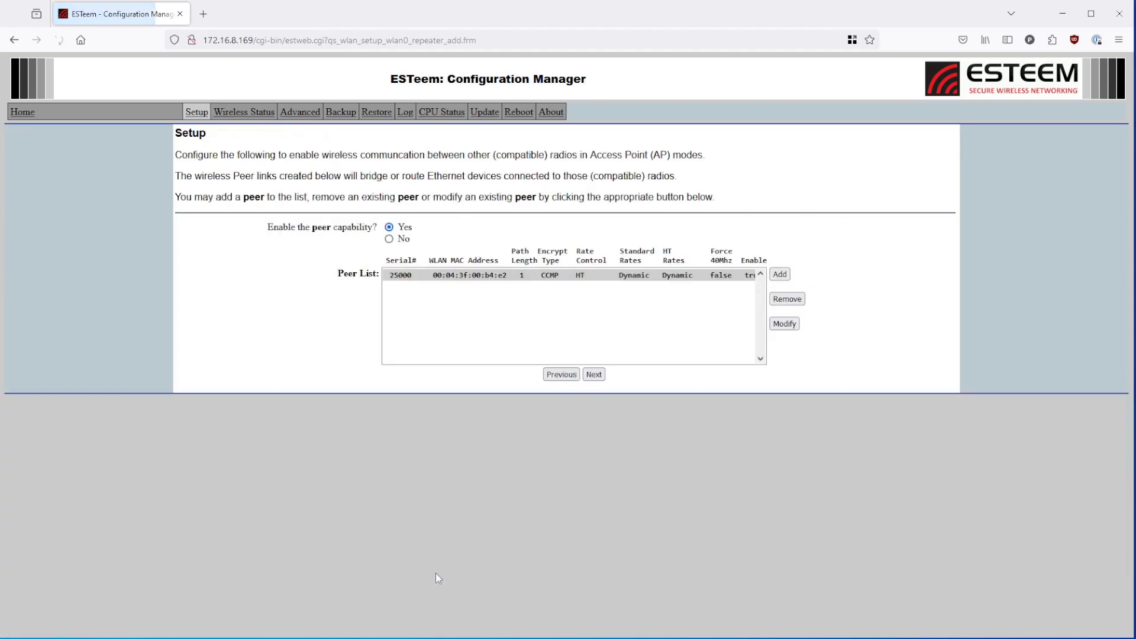
pyautogui.click(594, 374)
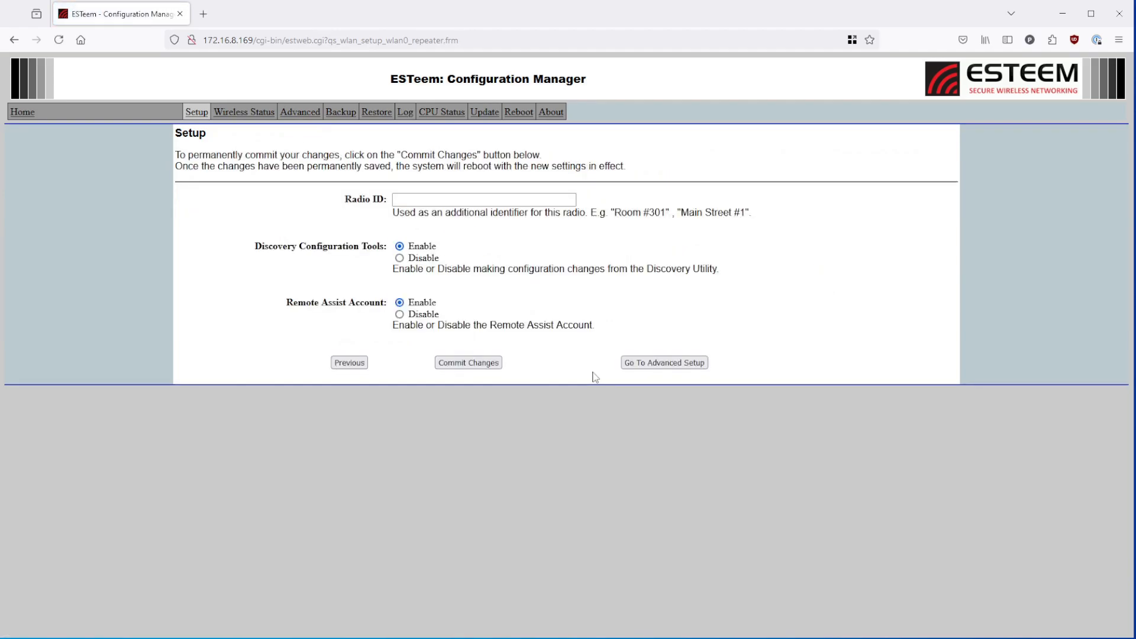
# - Commit the configuration changes without a Radio ID
pyautogui.click(406, 202)
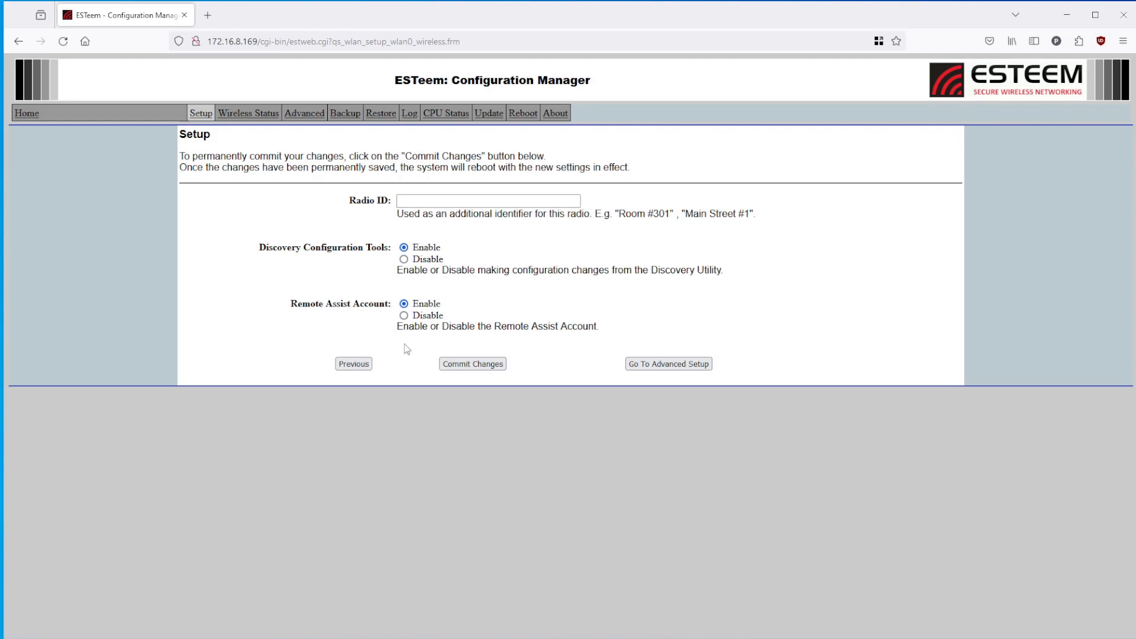
pyautogui.click(470, 366)
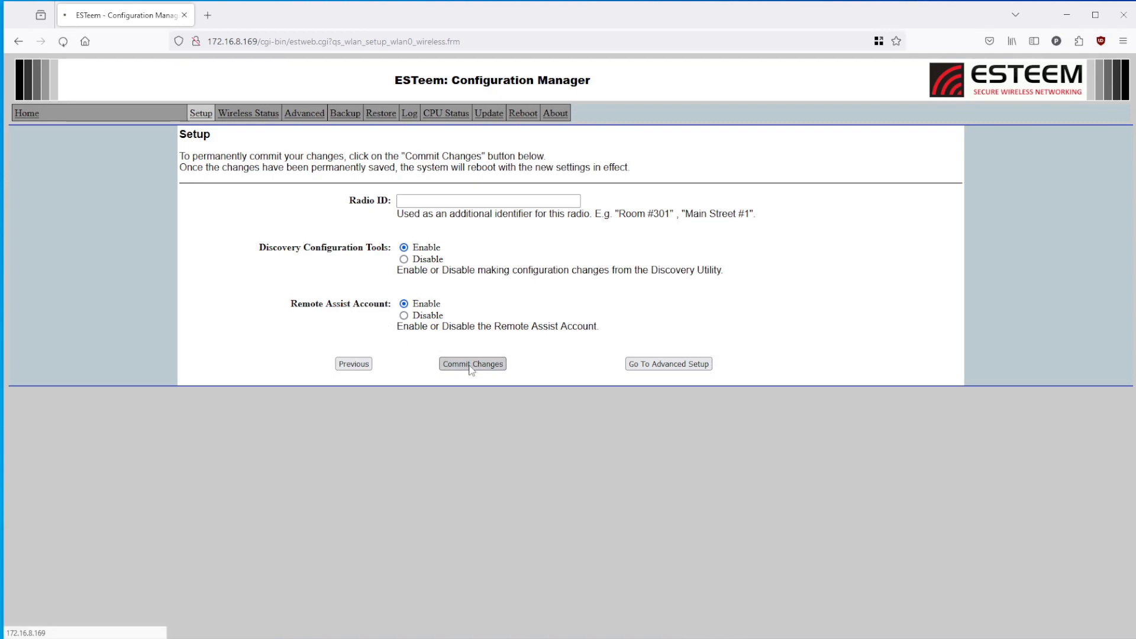